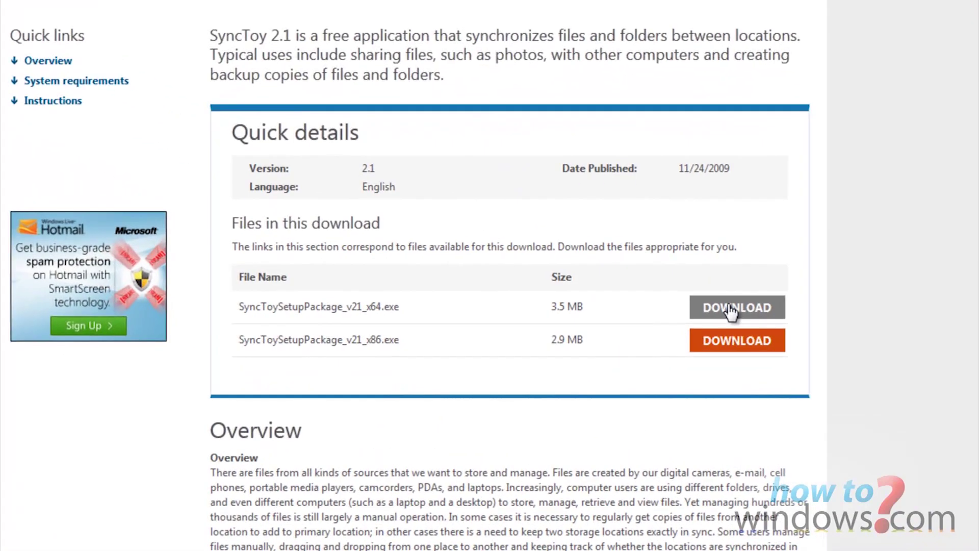
- Download SyncToySetupPackage_v21_x64.exe, save it and launch the downloaded installer
click(730, 308)
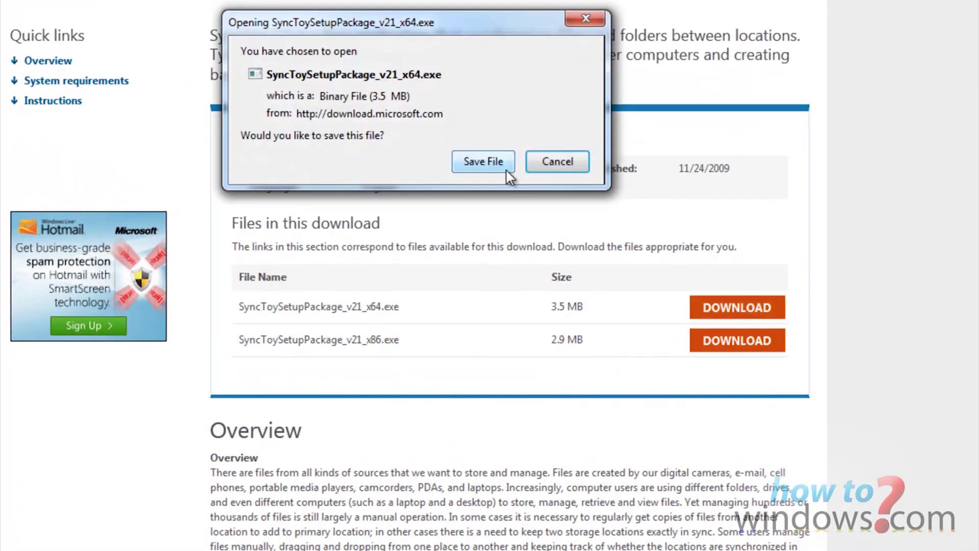
click(497, 164)
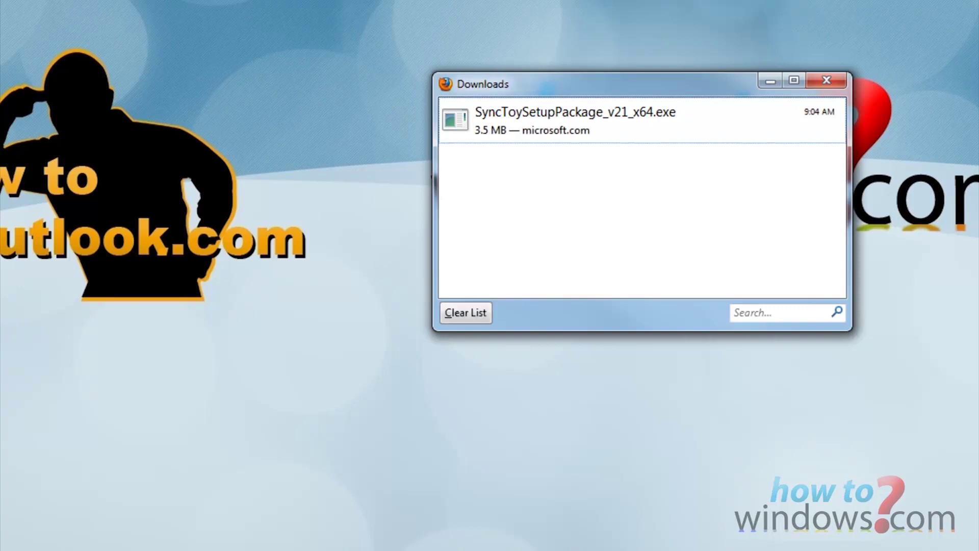
double_click(613, 145)
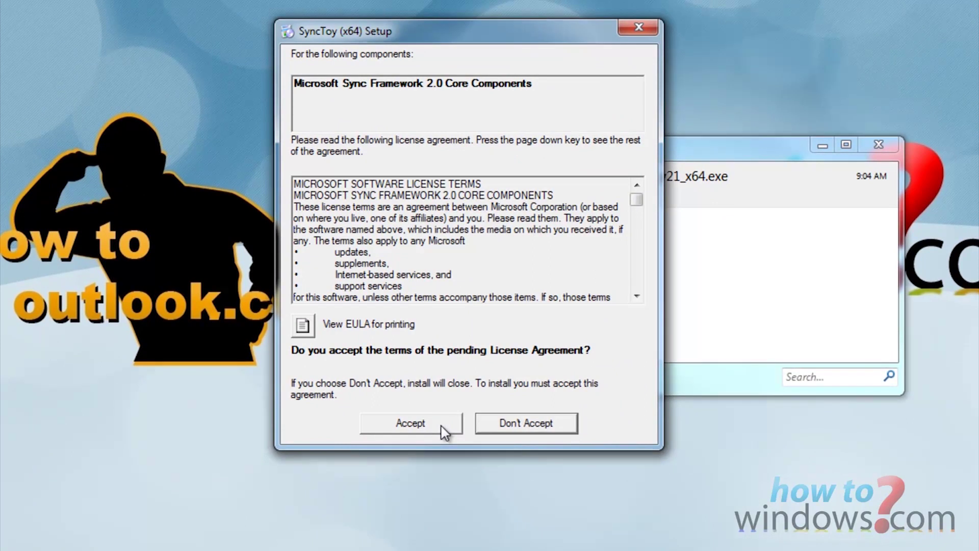
- Accept the Sync Framework license, acknowledge the setup warning, agree to the license terms and install SyncToy 2.1 (x64)
click(441, 488)
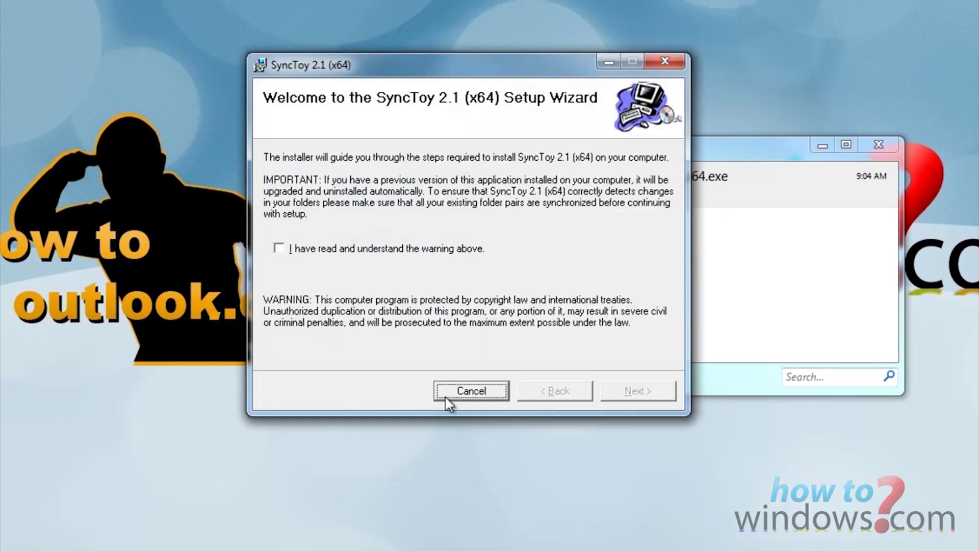
click(291, 255)
click(638, 391)
click(437, 352)
click(637, 391)
click(634, 391)
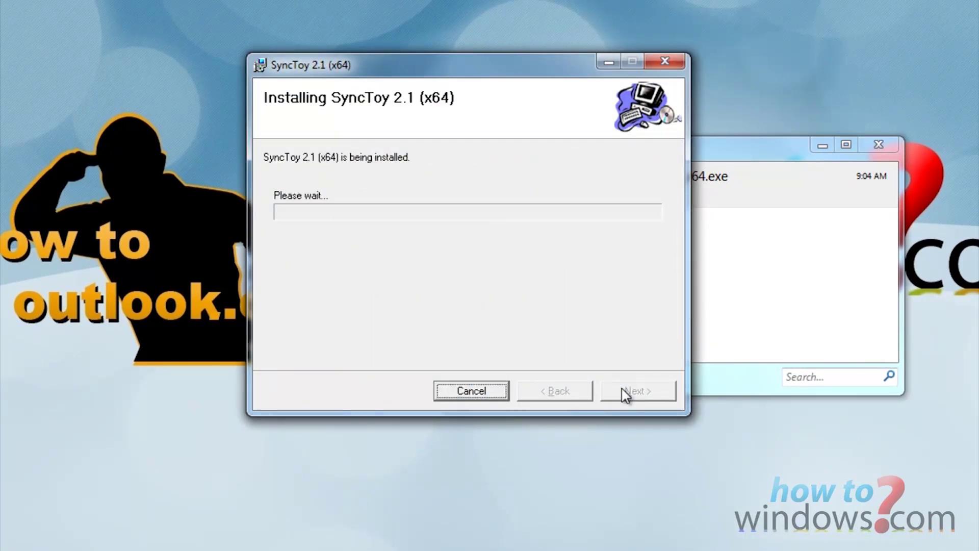
click(638, 391)
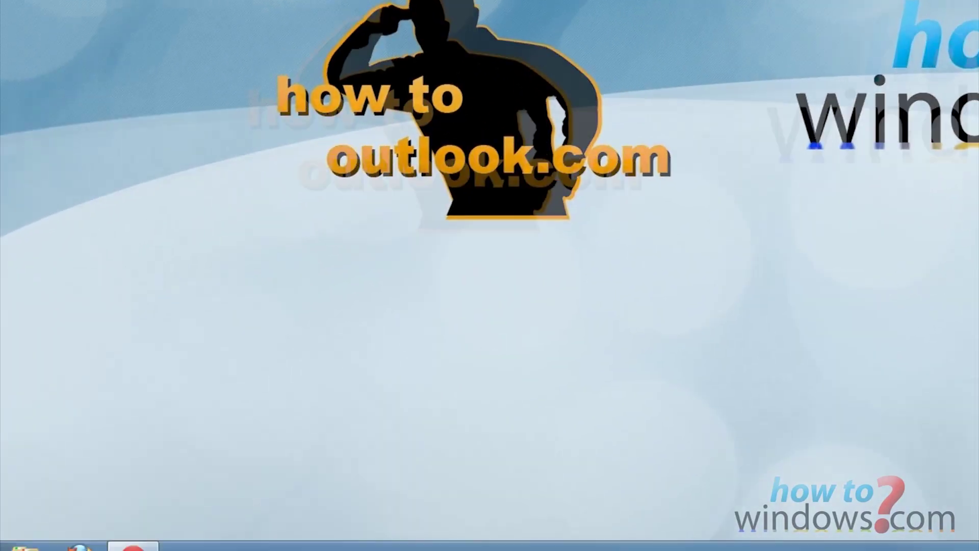
- Launch SyncToy 2.1 and confirm not participating in the Customer Experience Improvement Program
click(22, 531)
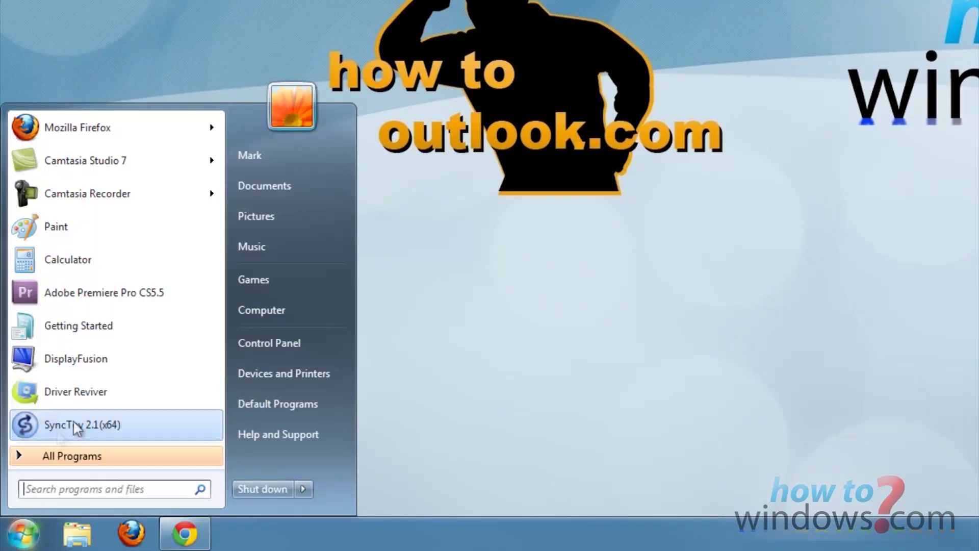
click(105, 428)
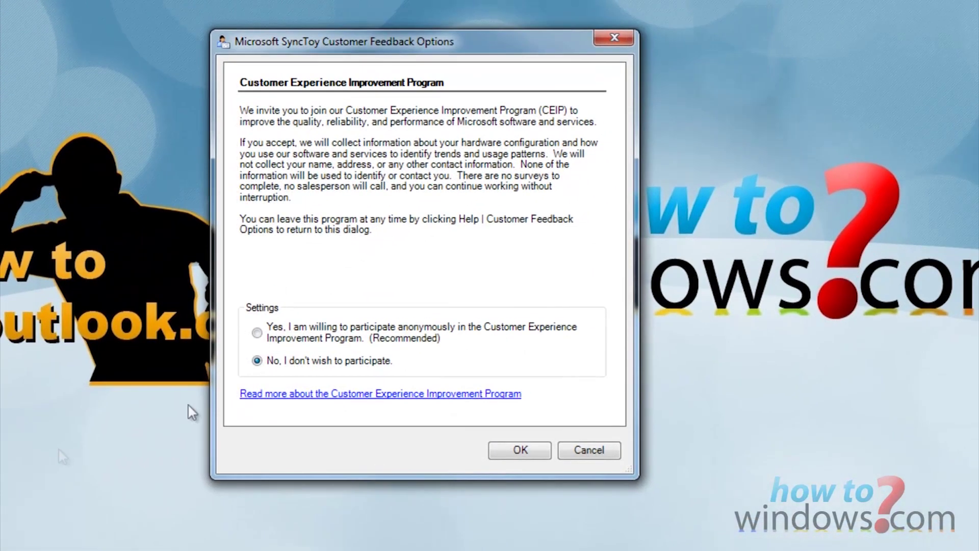
click(520, 450)
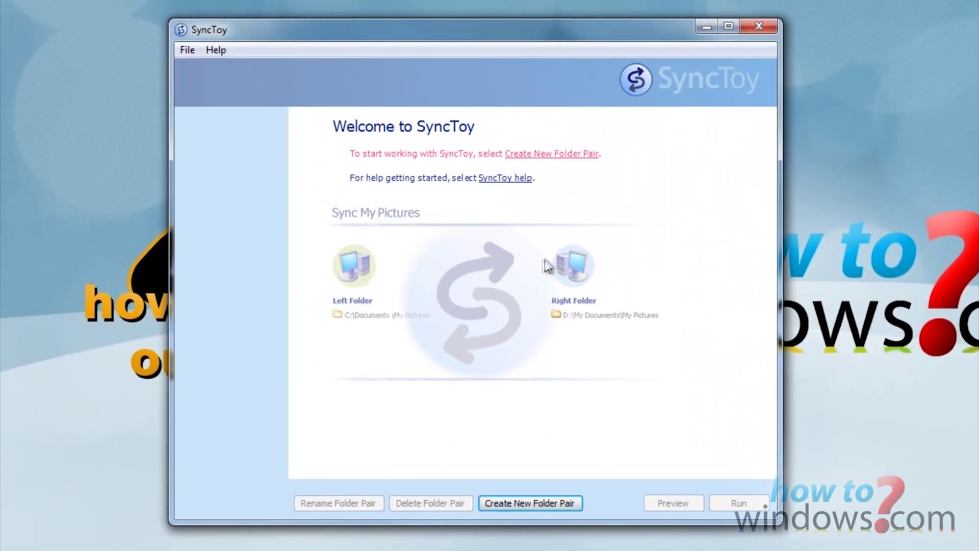
click(531, 502)
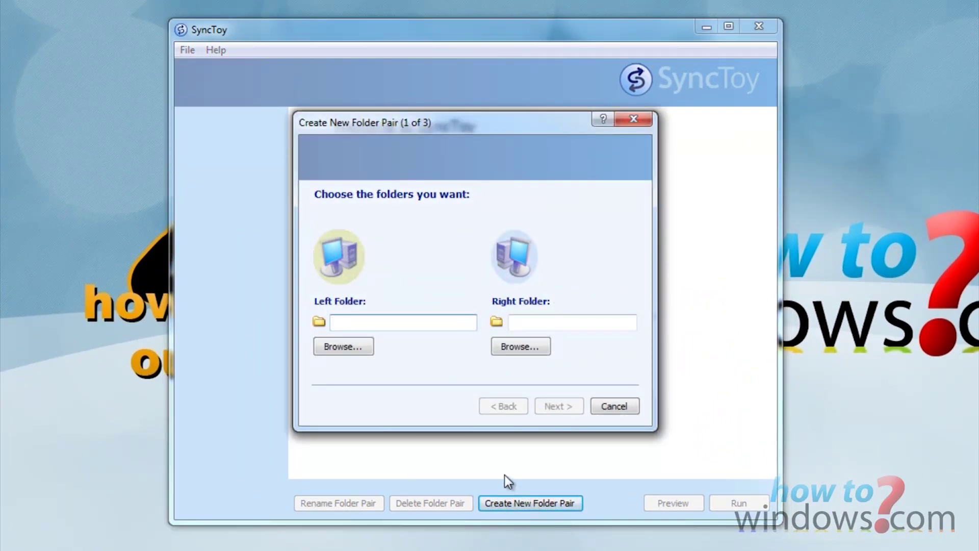
click(356, 346)
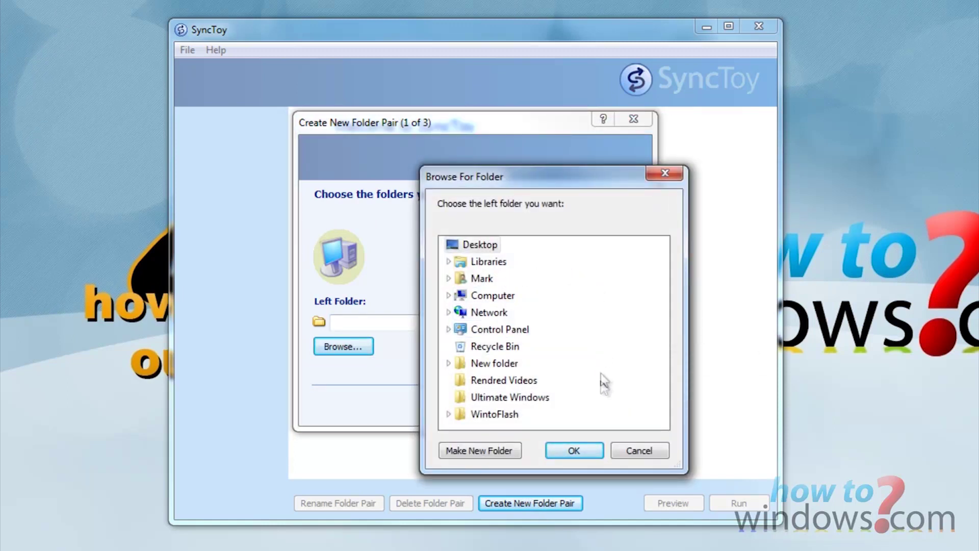
click(629, 450)
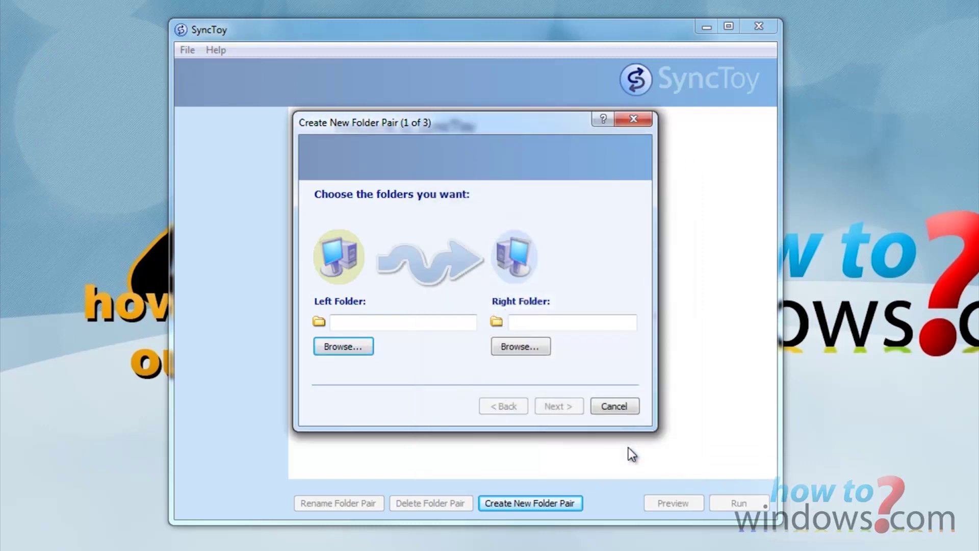
click(616, 404)
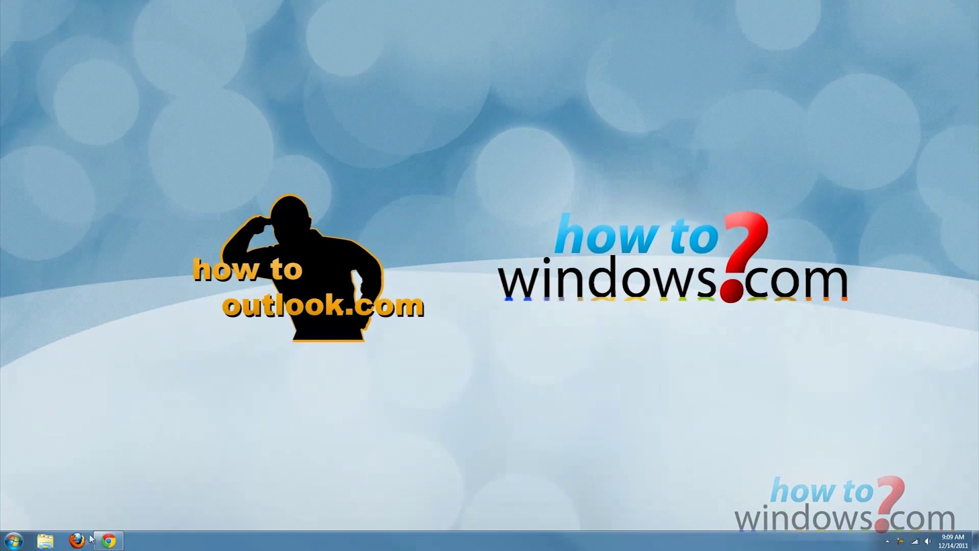
click(78, 539)
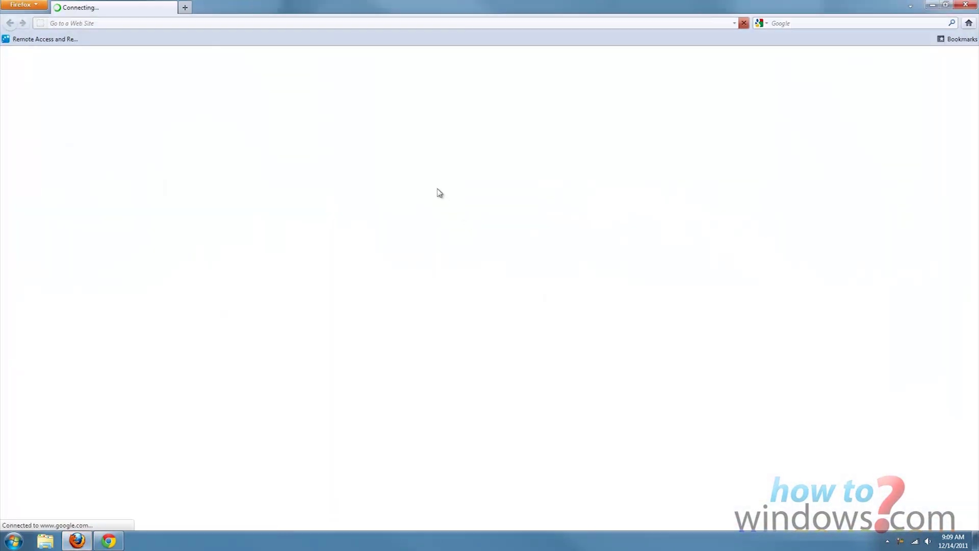
right_click(197, 23)
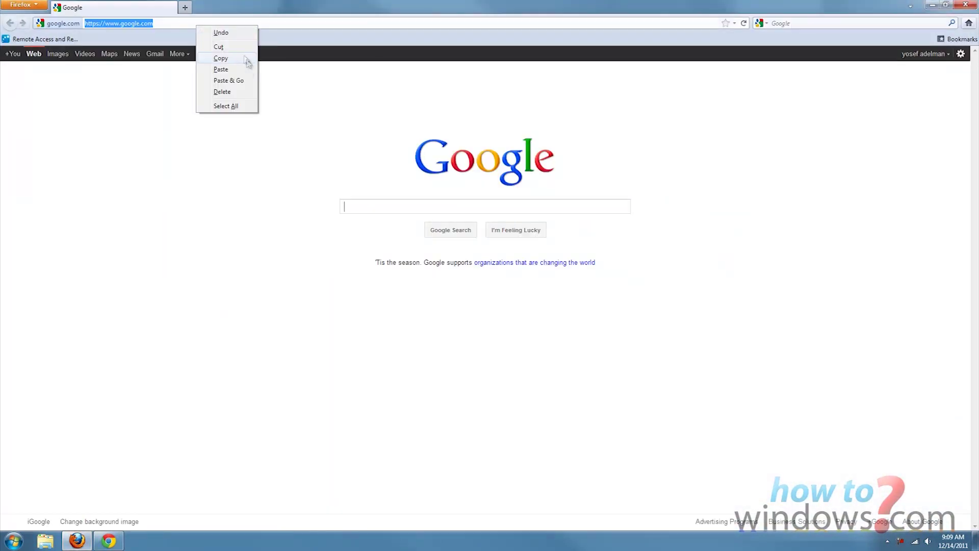
click(229, 81)
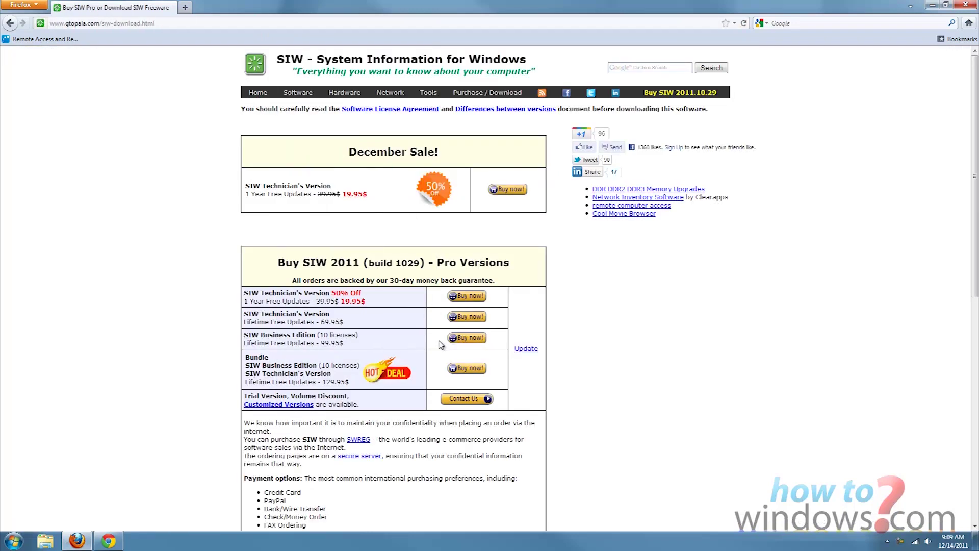
- Download the freeware SIW Home Edition installer, siw-setup.exe, and save the file
scroll(441, 344, down, 10)
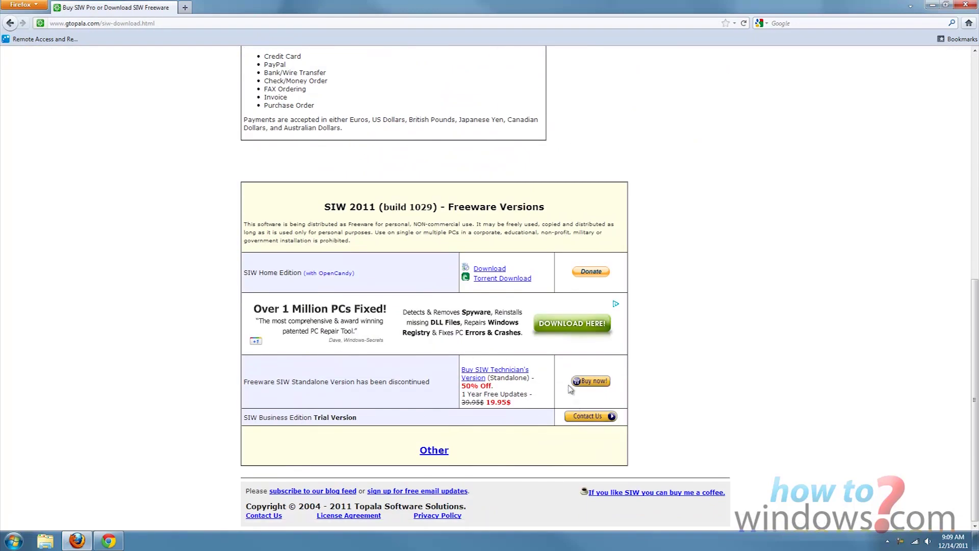
click(499, 269)
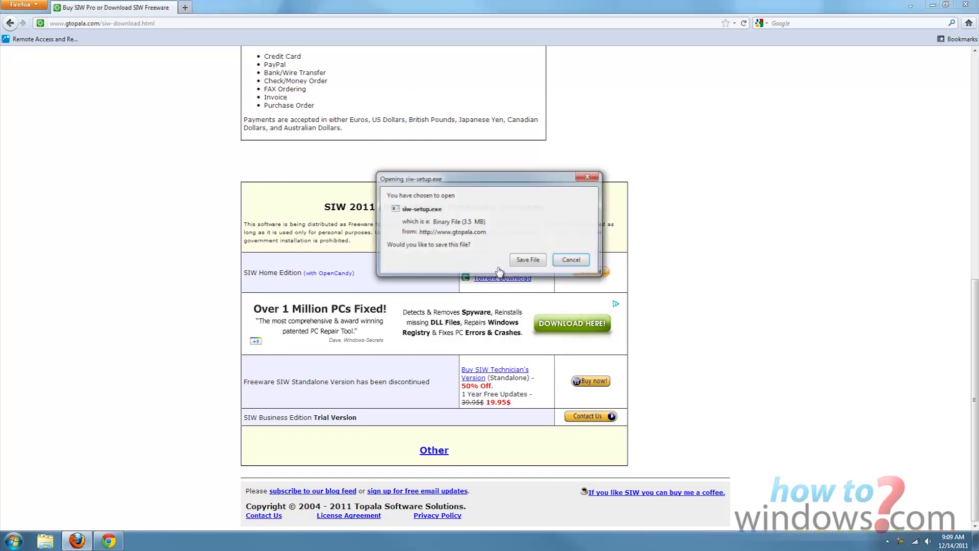
click(529, 260)
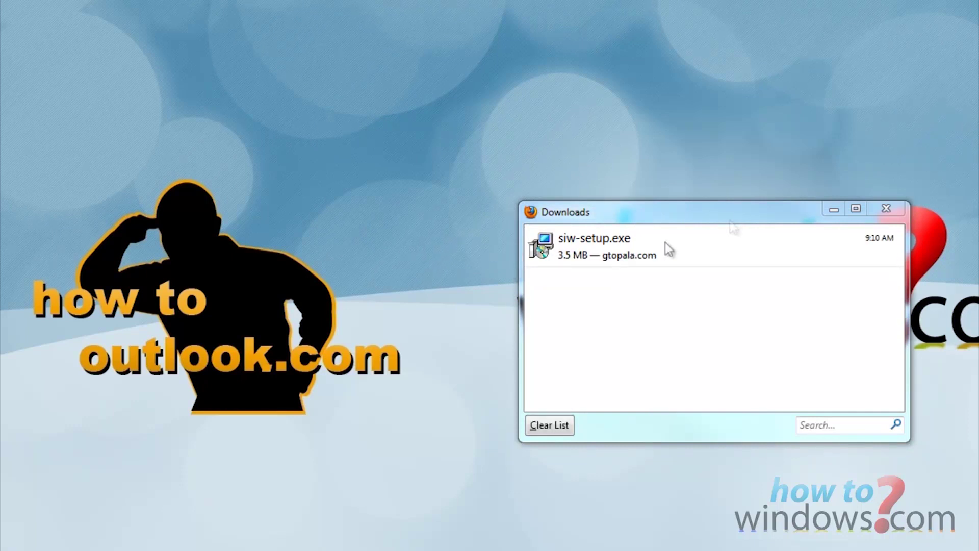
- Run siw-setup.exe, accept the license agreement and continue the setup with the Internet Explorer 9 offer declined
double_click(668, 249)
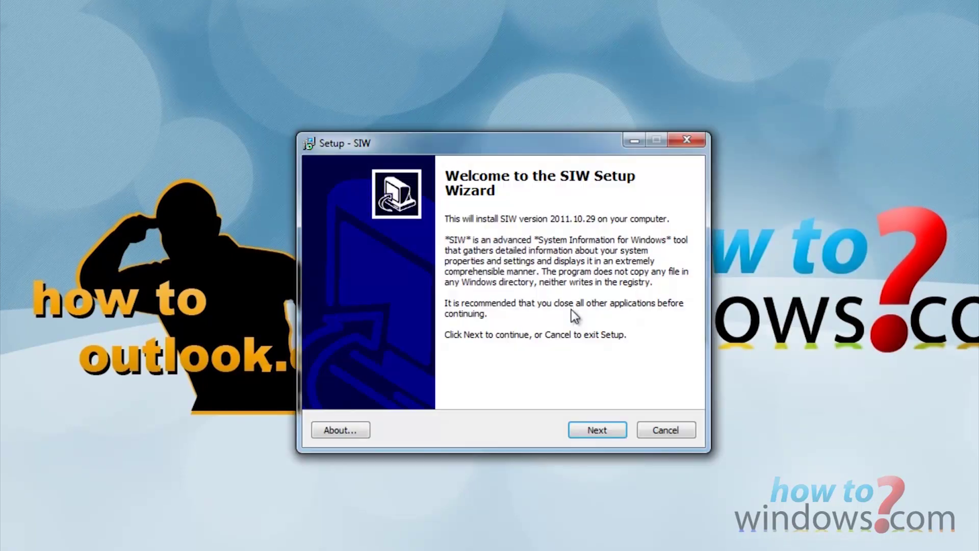
click(596, 431)
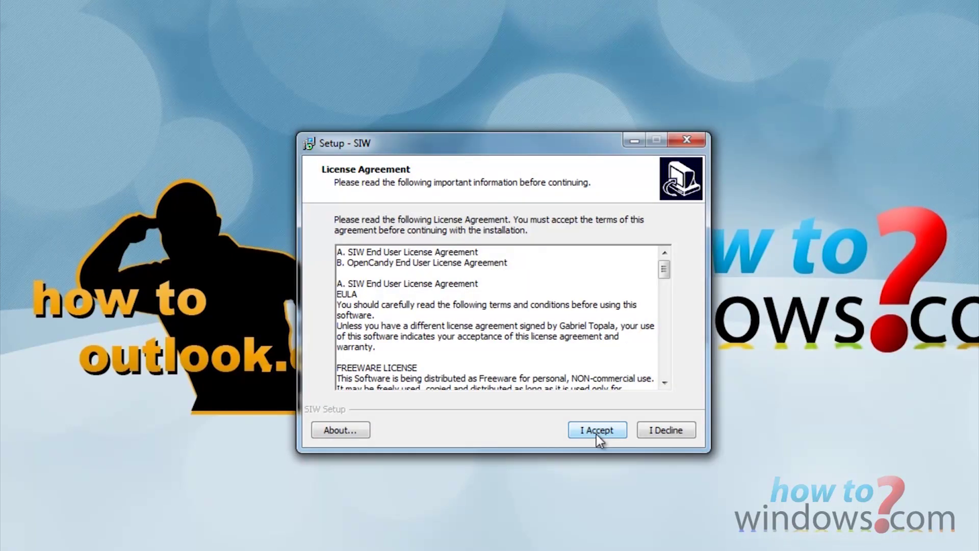
click(596, 431)
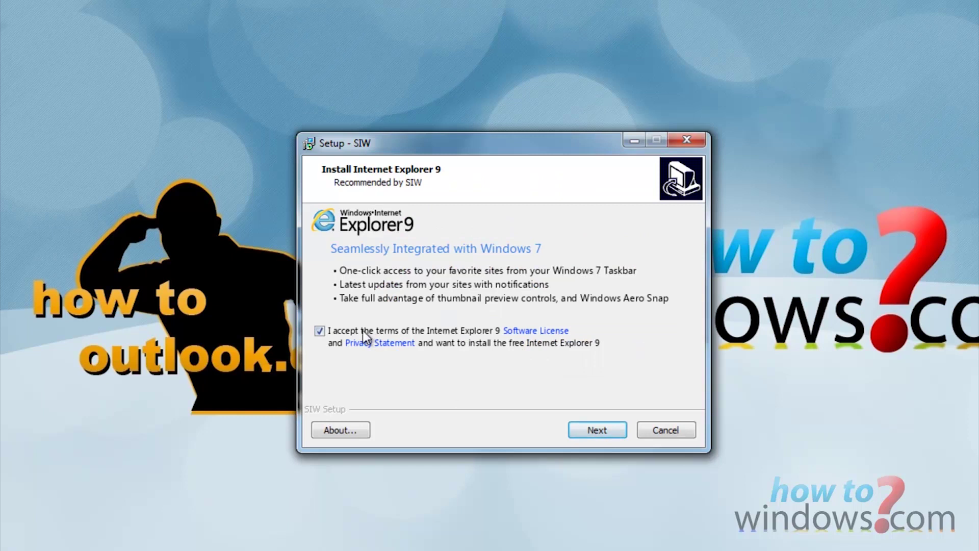
click(319, 331)
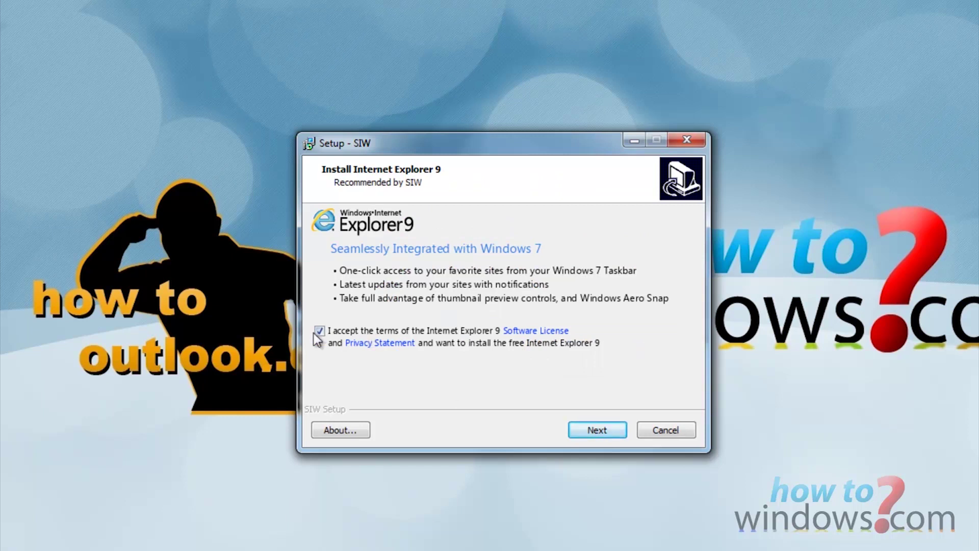
click(613, 427)
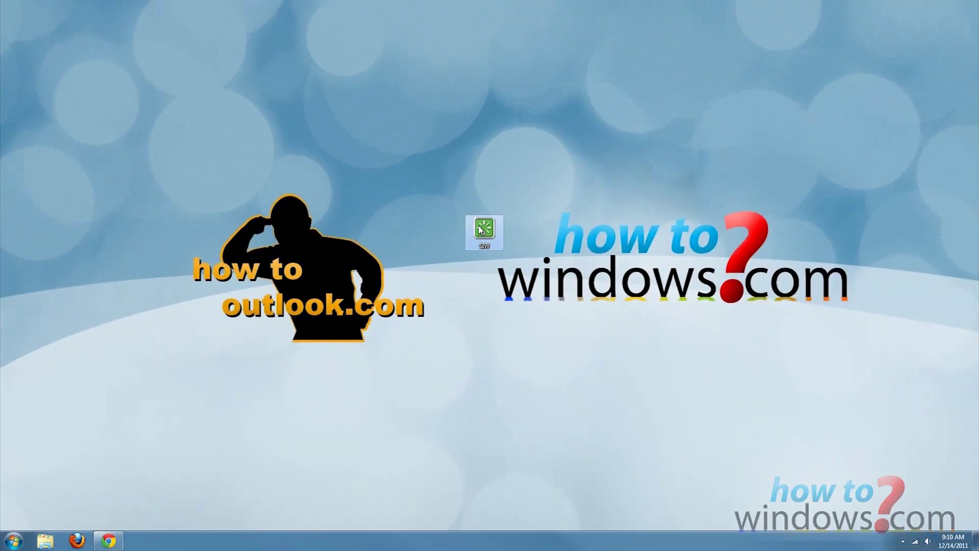
- Launch SIW from the desktop and look through the list of installed programs
double_click(483, 230)
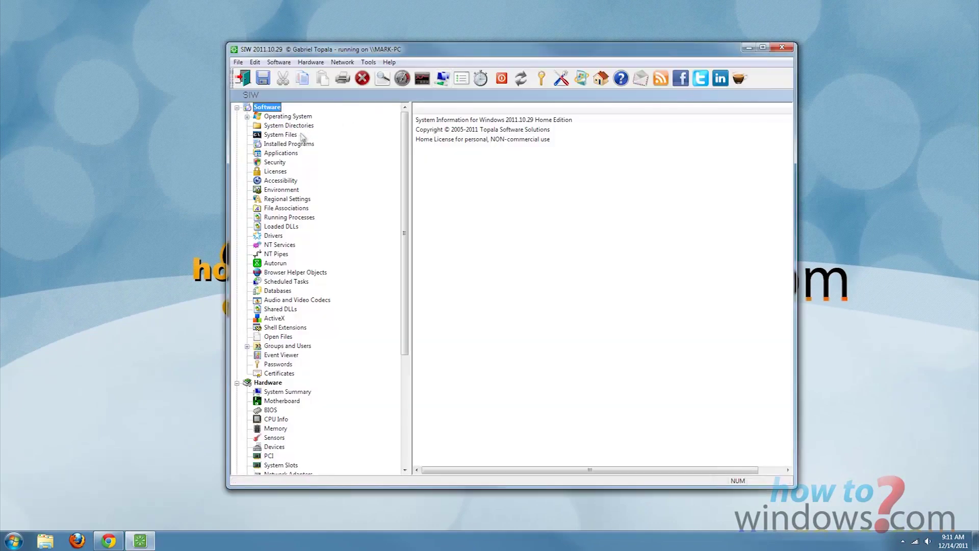
click(299, 144)
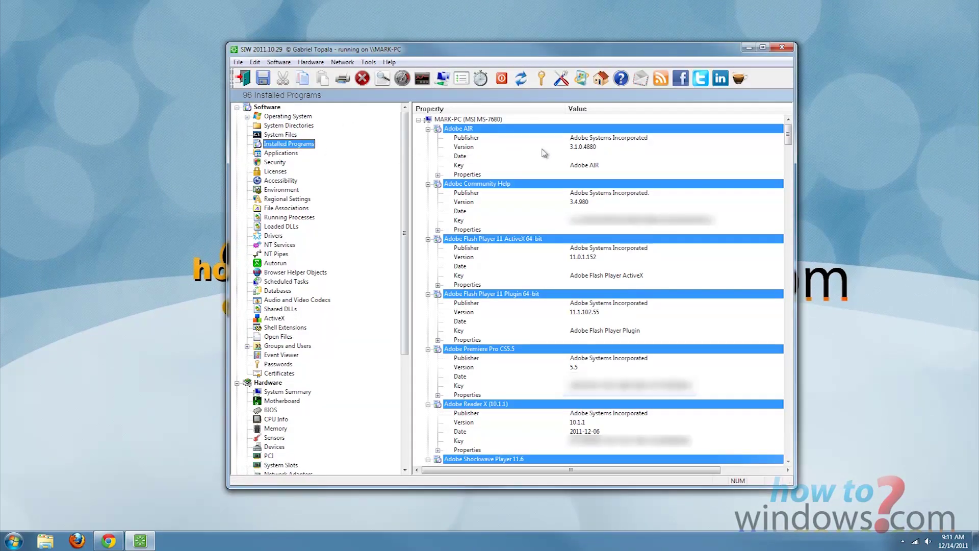
drag(792, 142, 724, 127)
- Examine the Drivers, Licenses, Operating System and Scheduled Tasks information in SIW's Software section
click(272, 235)
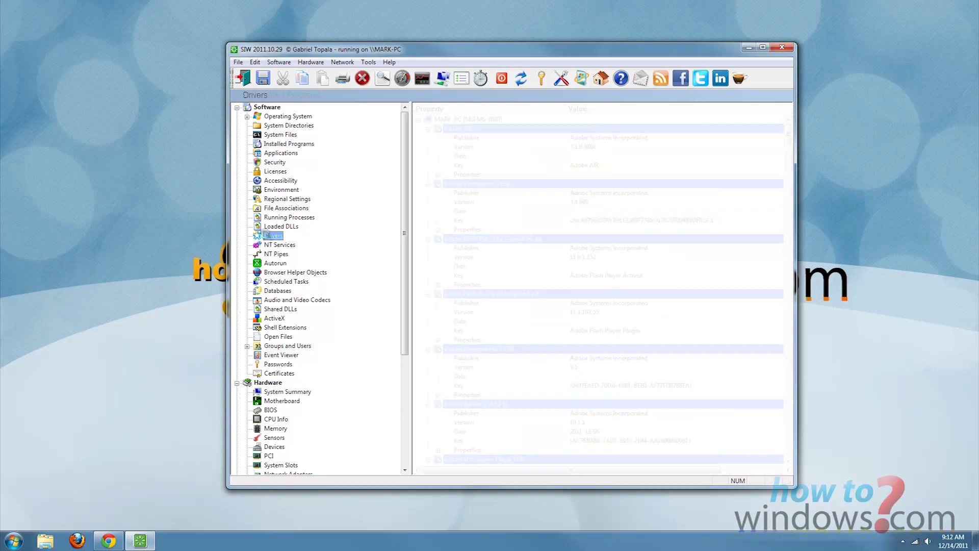
mouse_move(787, 148)
mouse_down()
mouse_move(788, 166)
mouse_move(787, 147)
mouse_up()
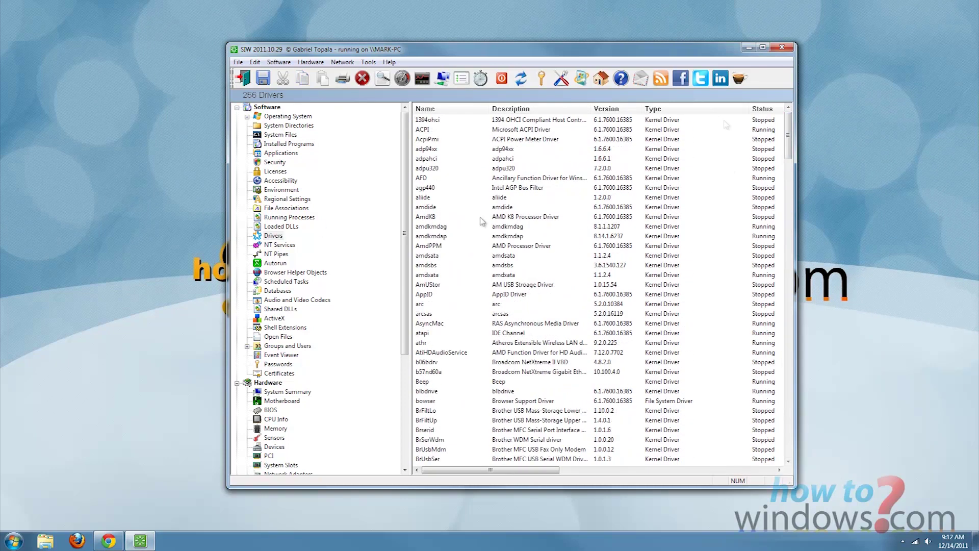
click(282, 171)
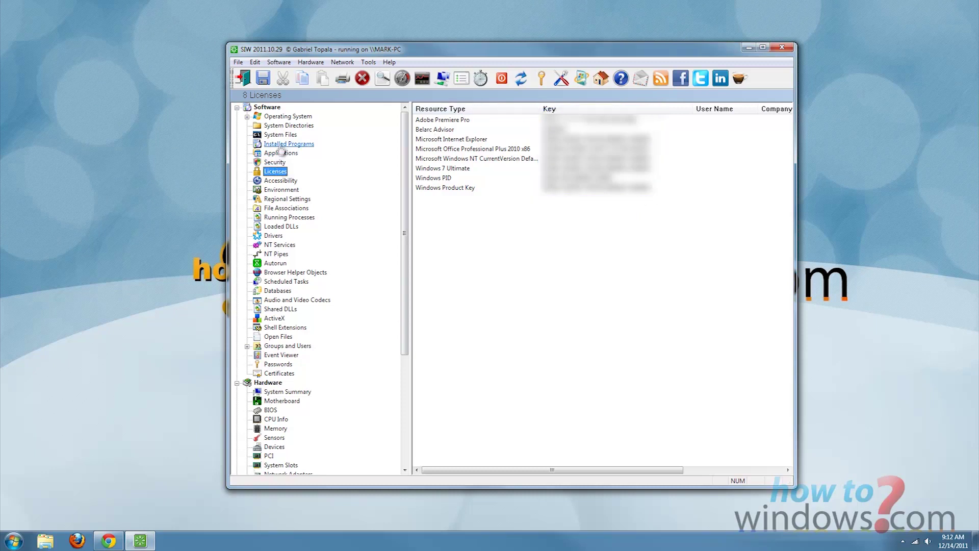
click(294, 117)
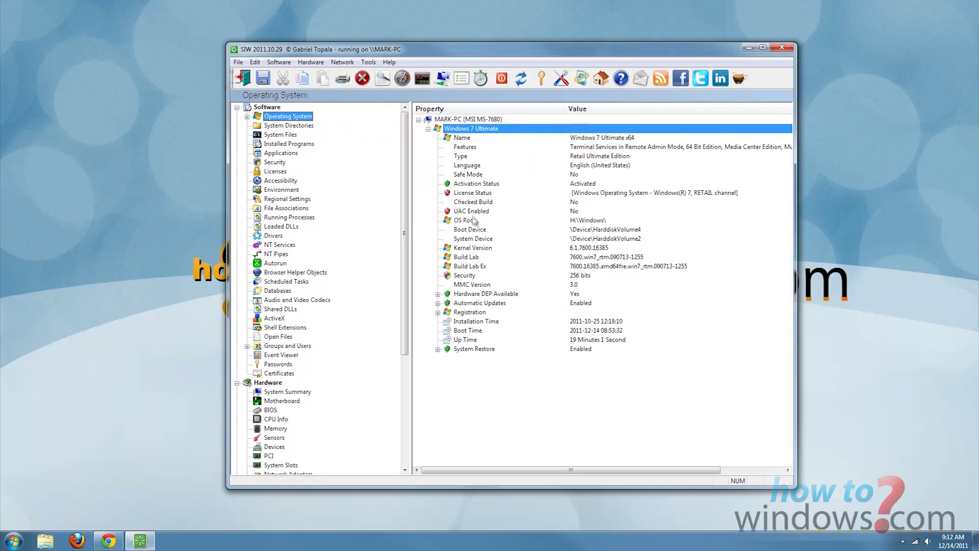
click(294, 283)
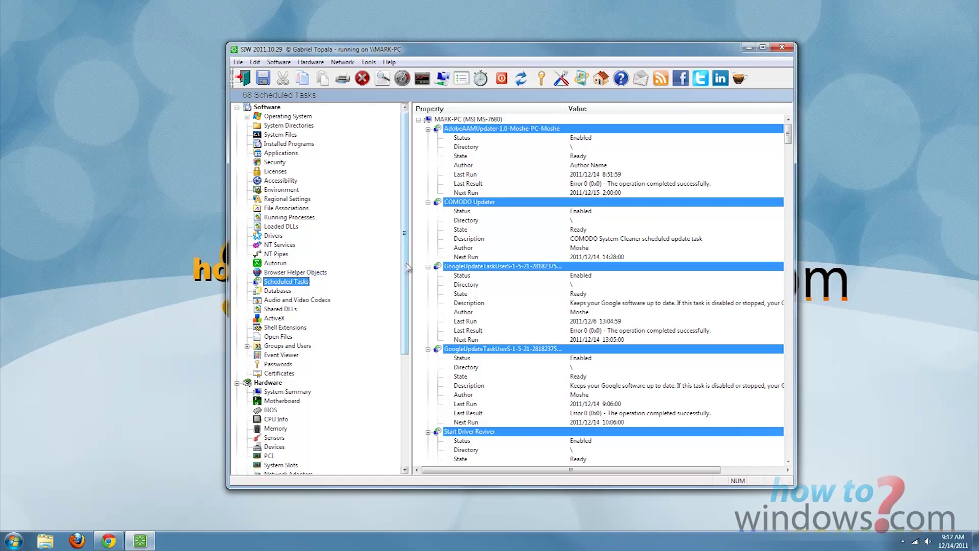
- Examine the motherboard details and the Applications information, and close SIW
scroll(281, 388, down, 6)
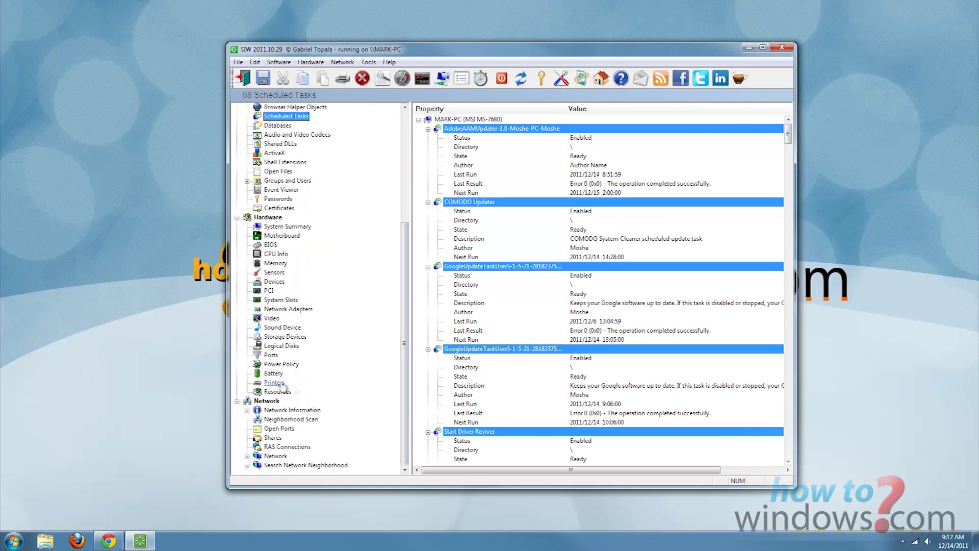
click(285, 237)
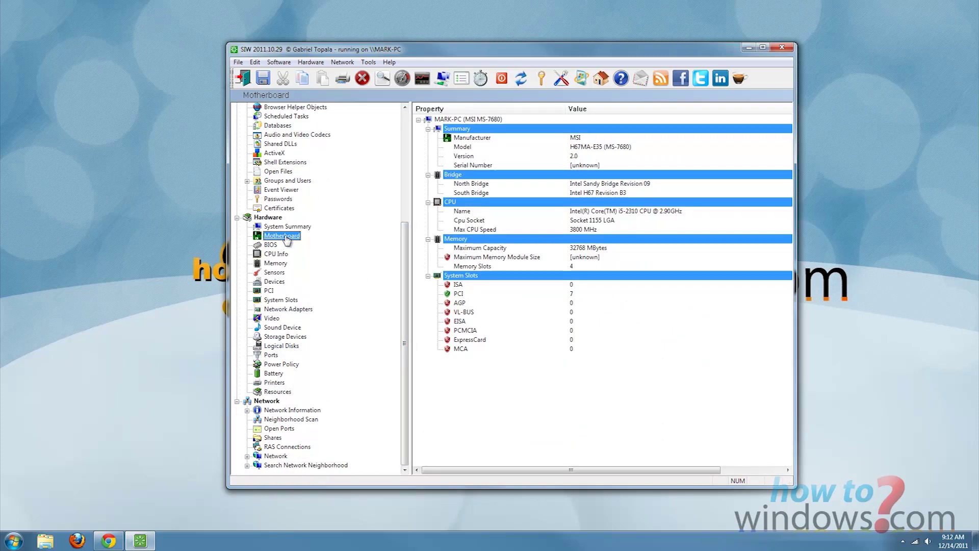
scroll(285, 238, up, 6)
click(278, 154)
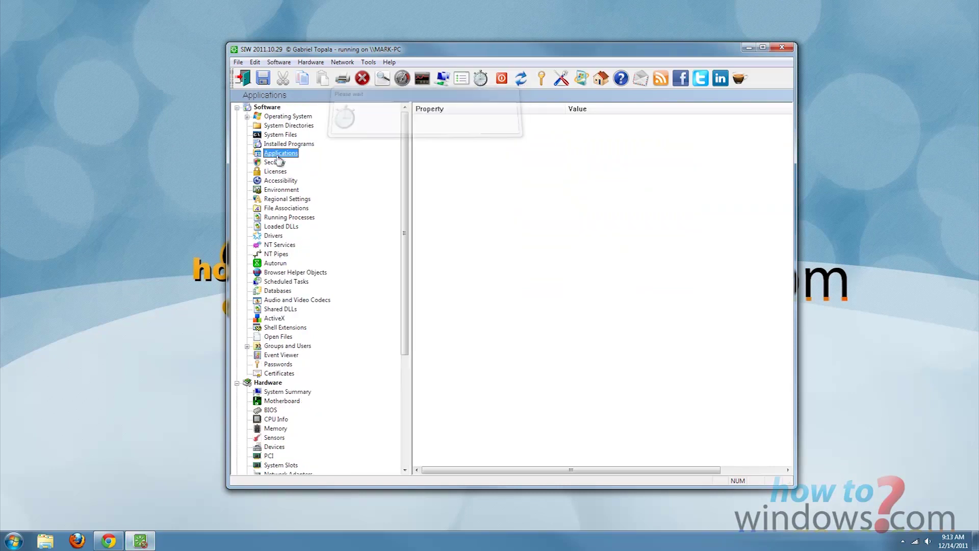
drag(787, 200, 701, 150)
click(779, 47)
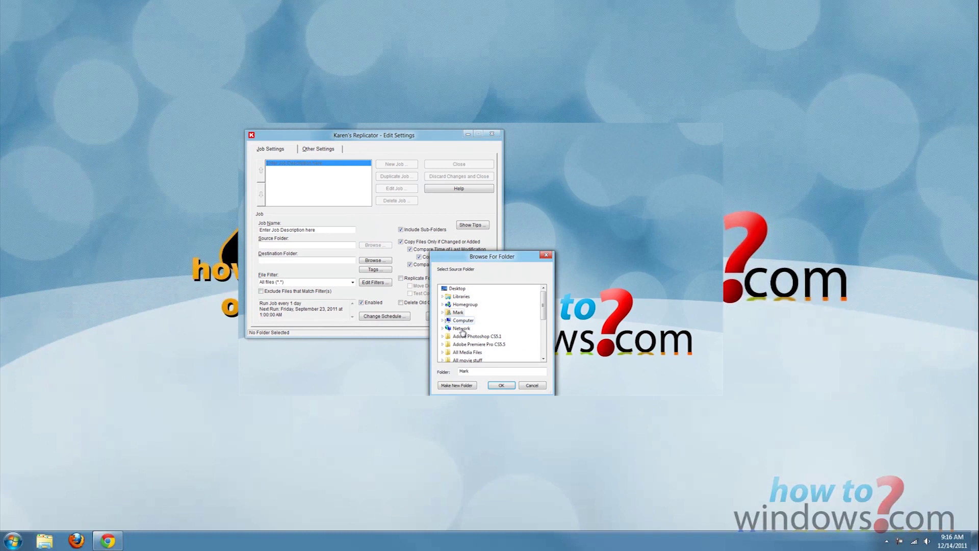
- Set the replication job's source folder to Outlook Files within the user folder's documents
click(442, 313)
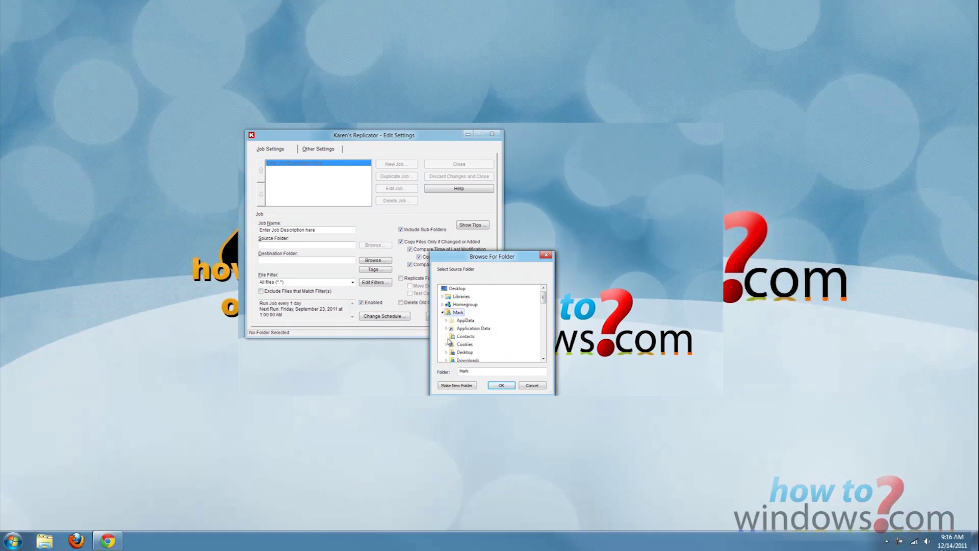
scroll(448, 351, down, 2)
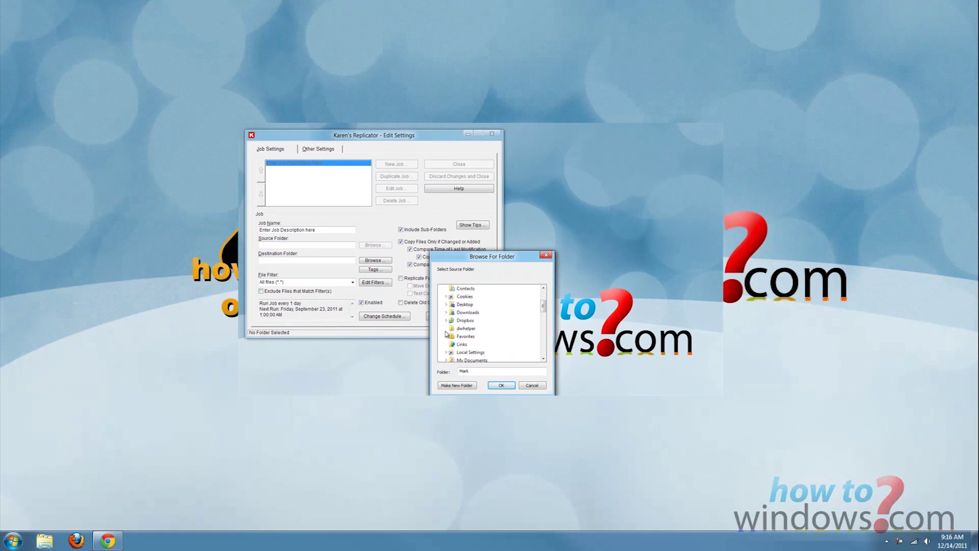
click(446, 359)
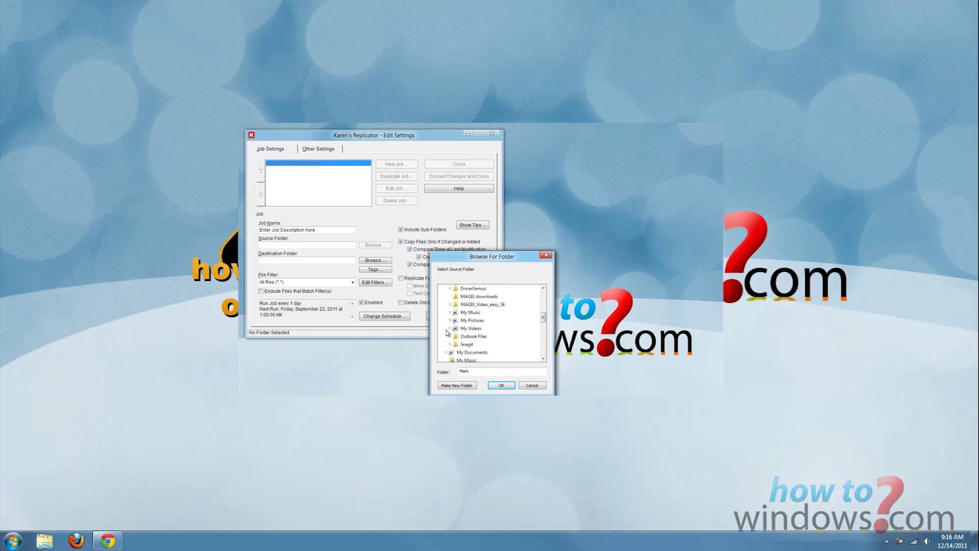
scroll(459, 351, down, 1)
click(467, 336)
click(501, 385)
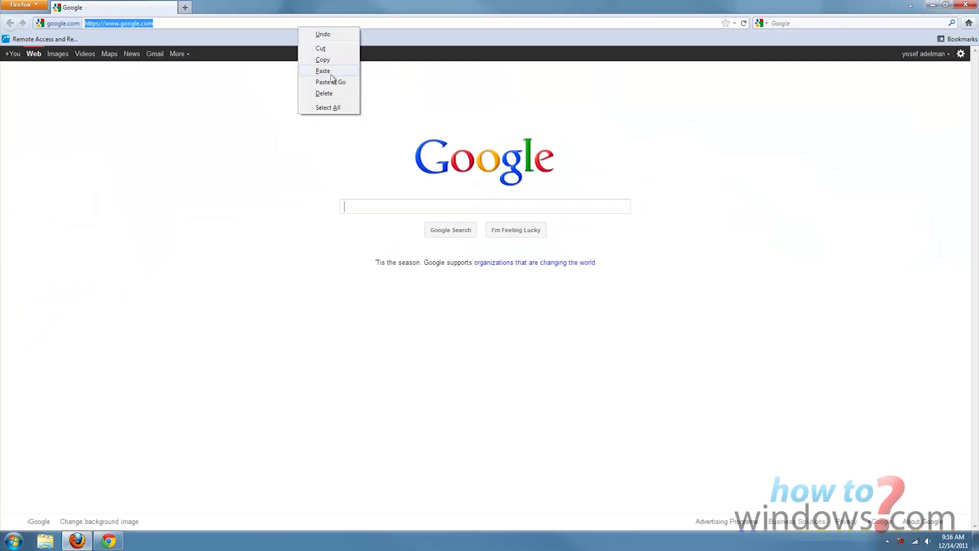
- Open the copied 7-Zip download address in Firefox, save 7z920-x64.msi through SourceForge's direct link, and close the browser
click(330, 82)
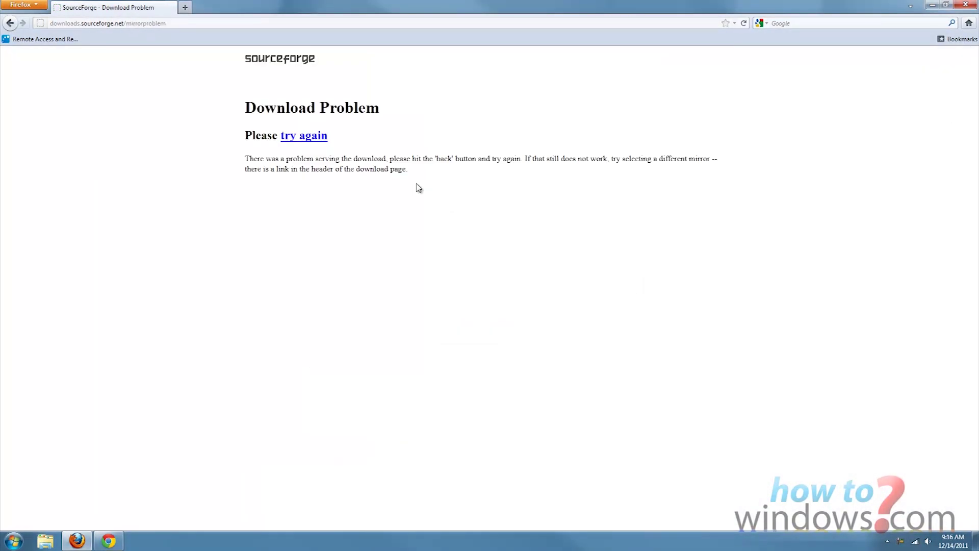
click(309, 137)
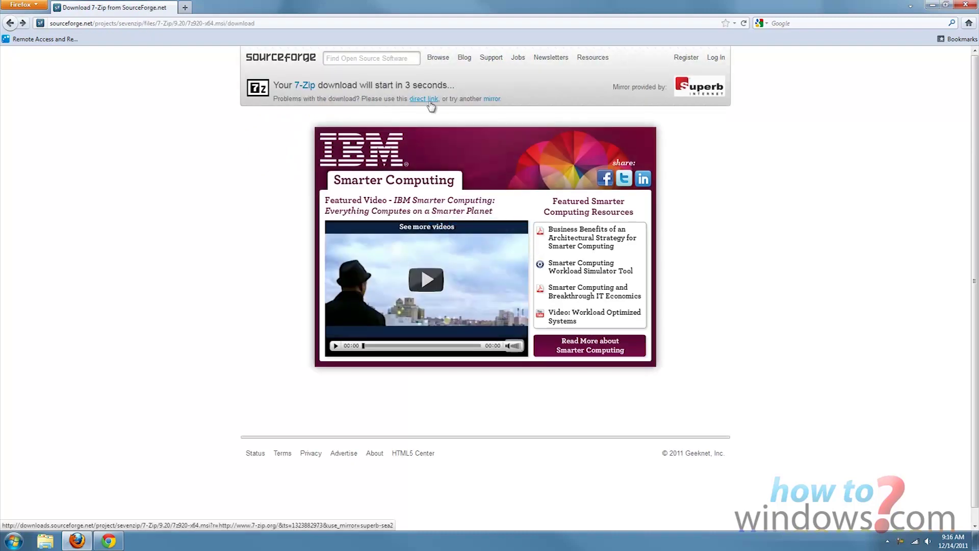
click(427, 99)
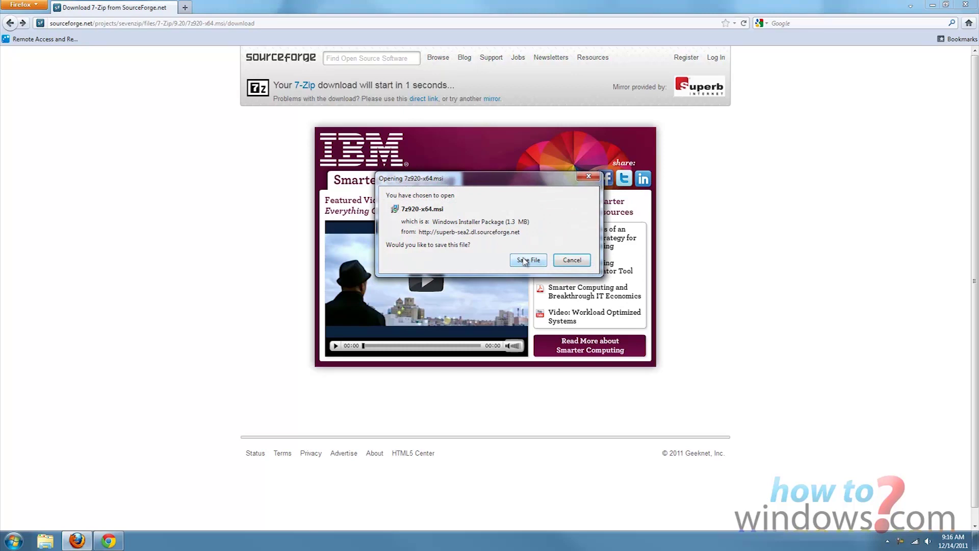
click(525, 260)
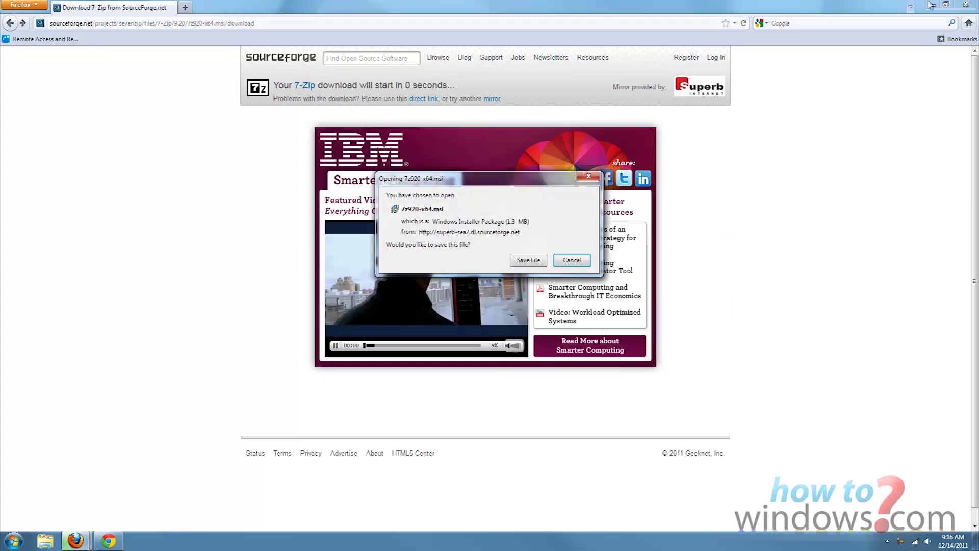
click(972, 6)
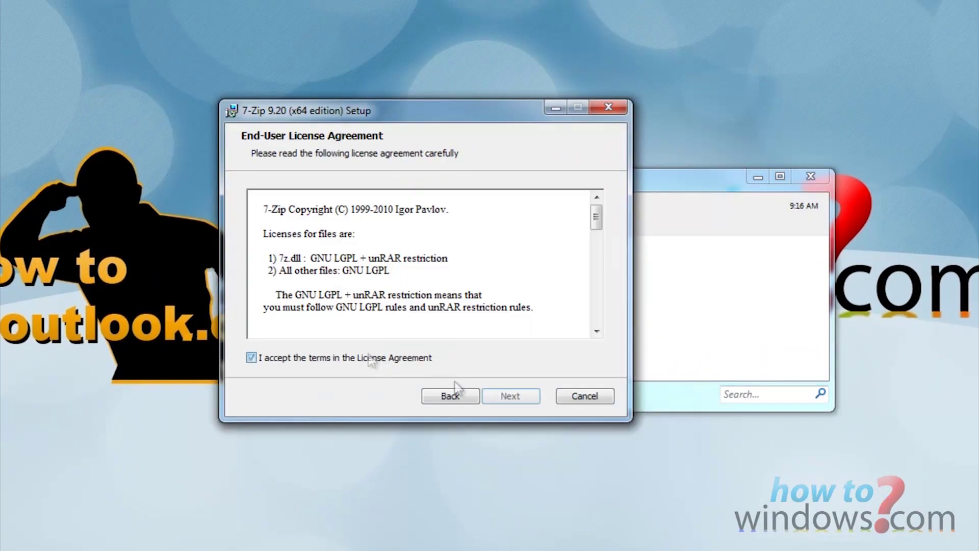
- Continue the 7-Zip 9.20 (x64 edition) setup past the accepted license agreement and start the installation
click(495, 393)
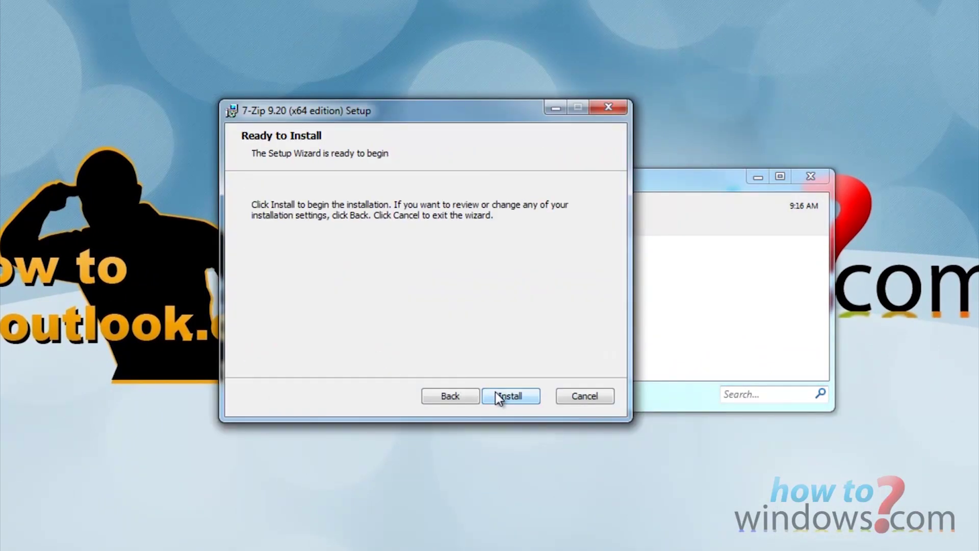
click(494, 391)
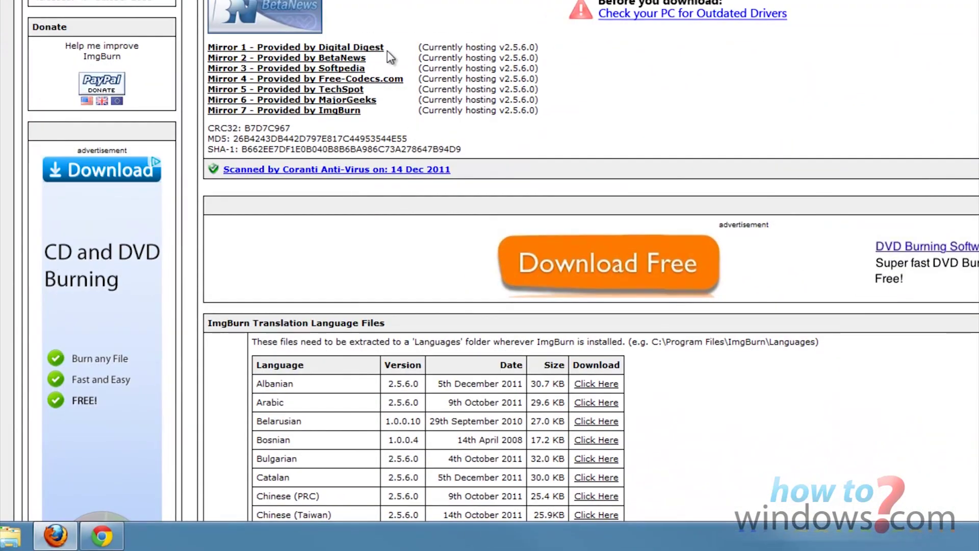
- Download SetupImgBurn_2.5.6.0.exe from the Softpedia Mirror (US) and close the browser
scroll(301, 217, down, 10)
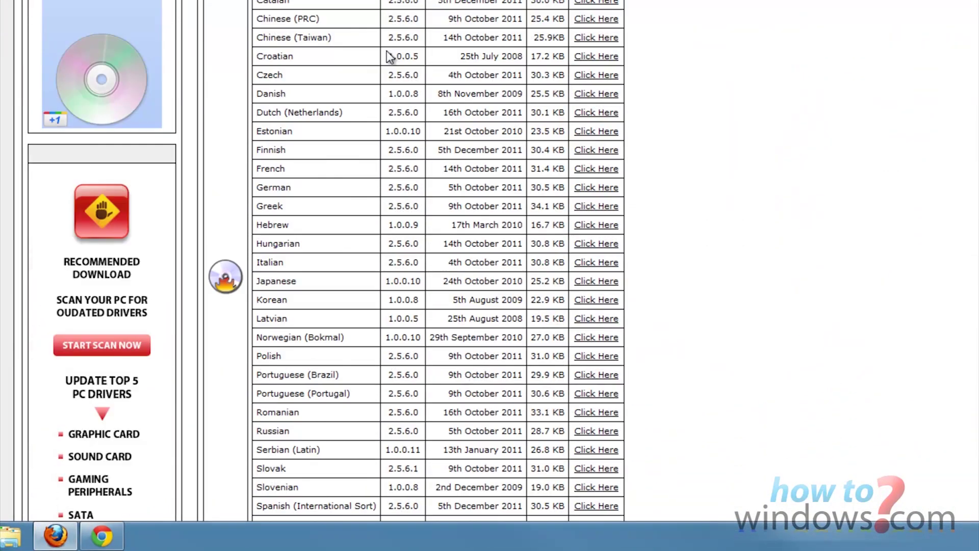
scroll(393, 58, up, 2)
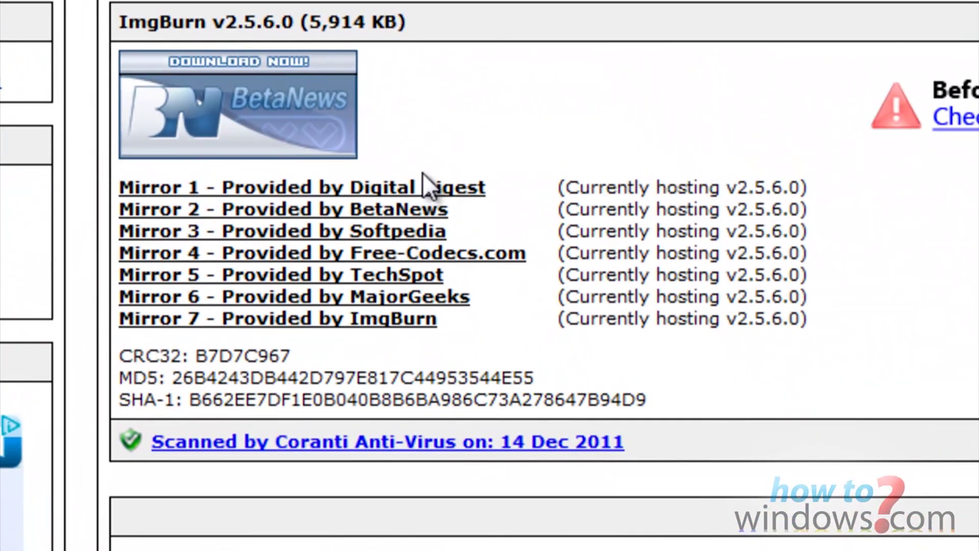
click(418, 187)
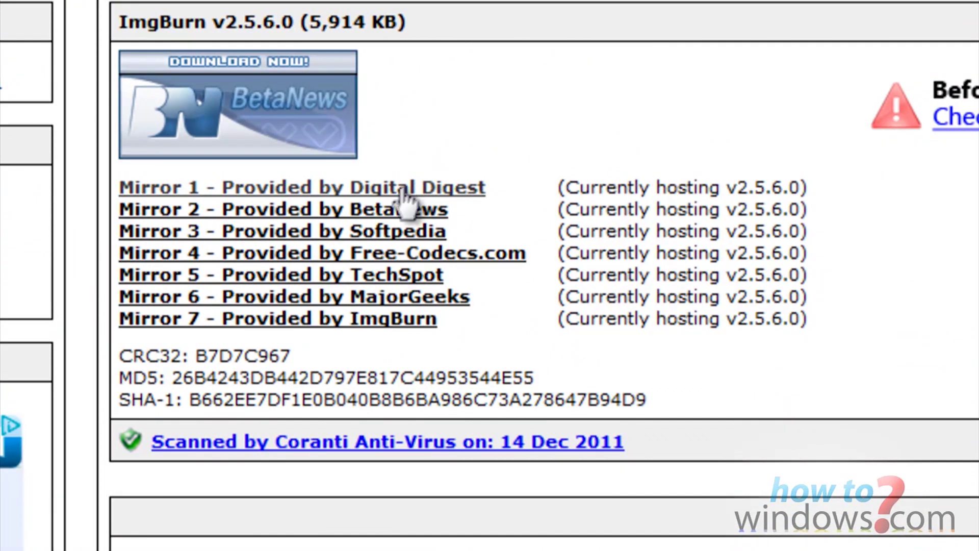
click(400, 231)
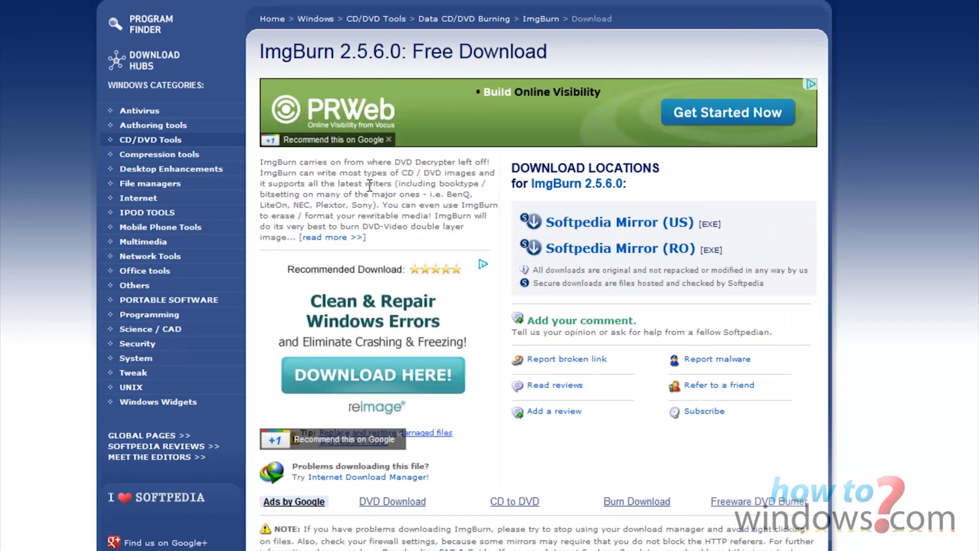
click(573, 232)
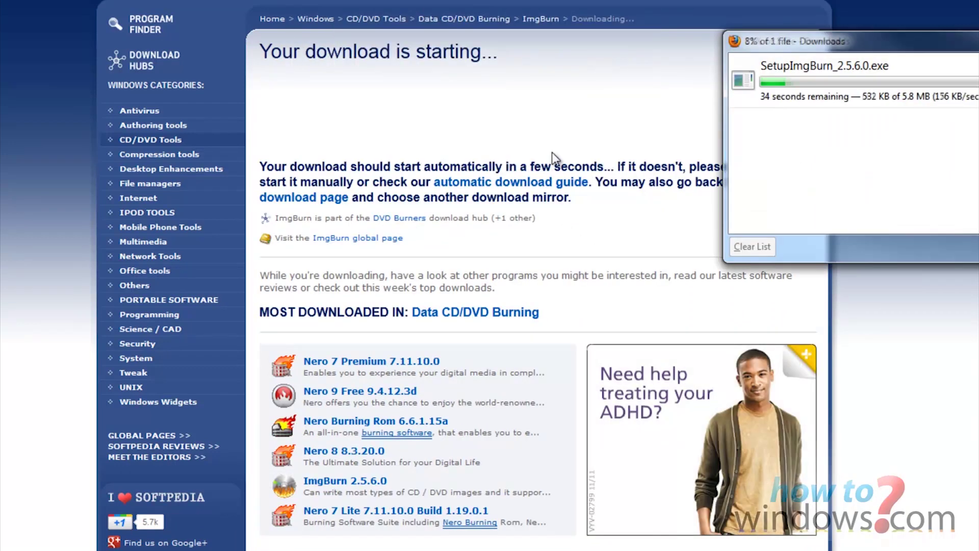
key(alt+F4)
- Run the ImgBurn 2.5.6.0 setup and continue with the Ask Toolbar installation declined
click(460, 143)
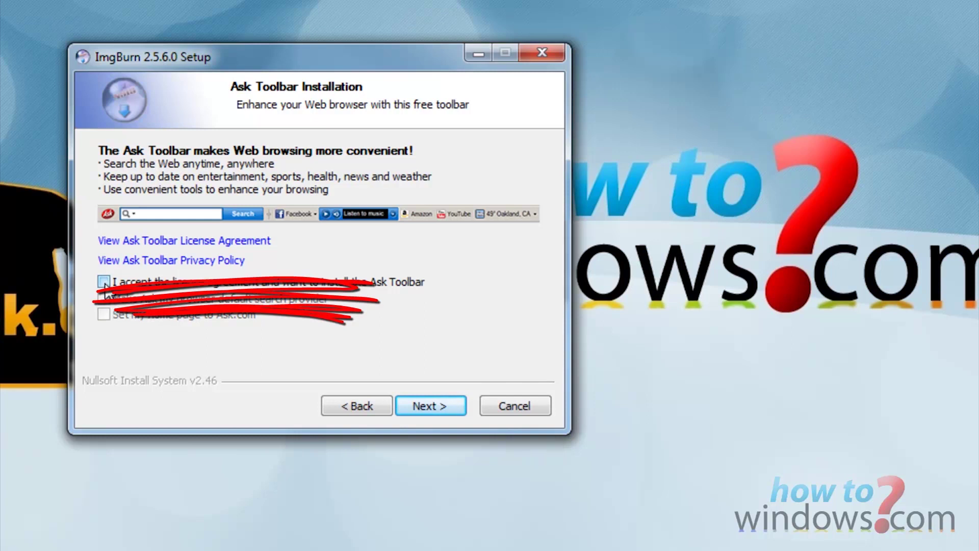
click(429, 407)
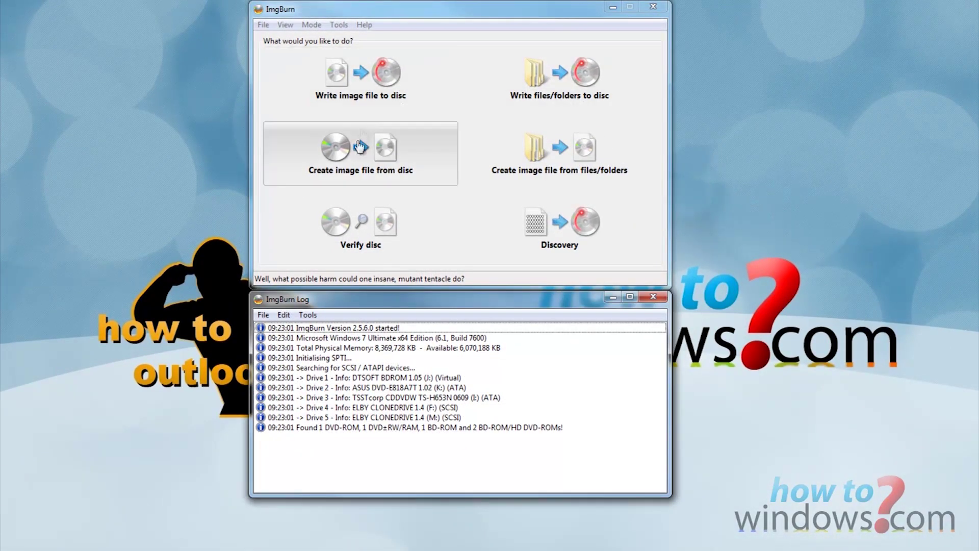
- Open ImgBurn's function for creating an image file from a disc and examine the available commands and modes
click(360, 147)
click(264, 24)
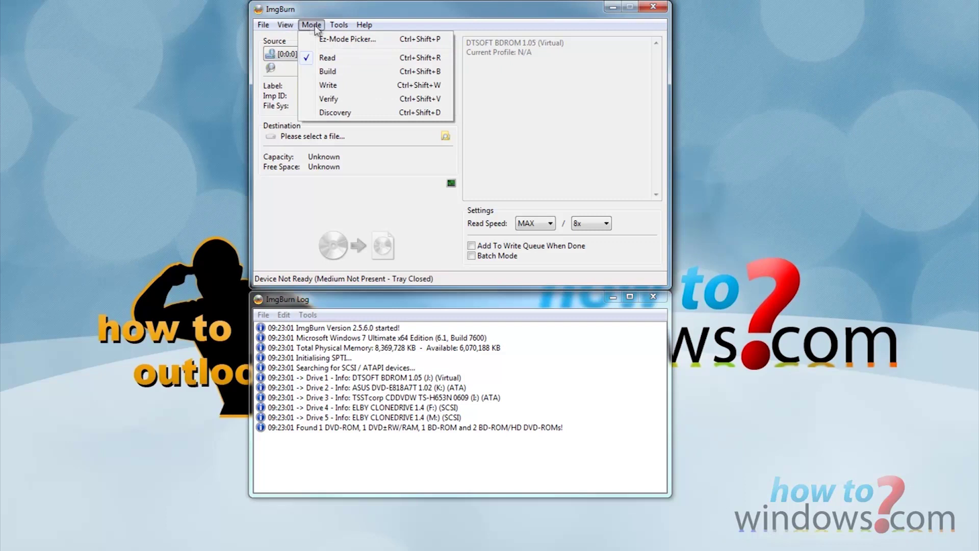